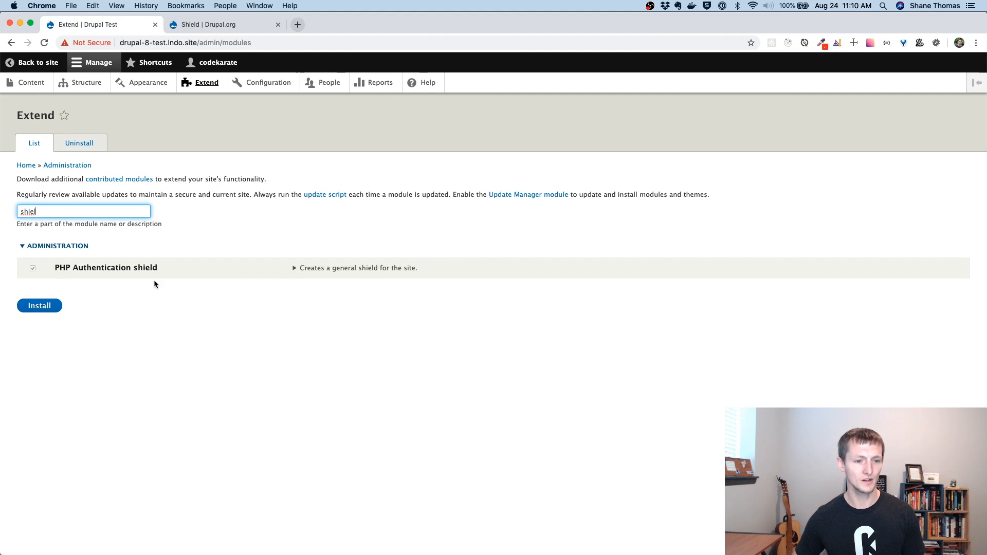
# Step: Expand the Shield module details, view its Permissions page in a new tab, then close it
pyautogui.click(294, 268)
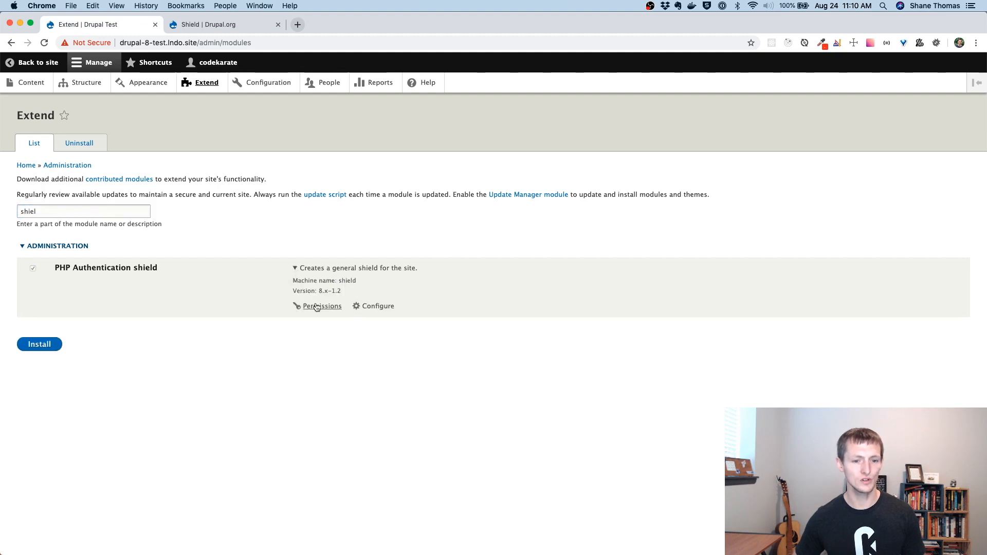
pyautogui.rightClick(317, 306)
pyautogui.click(332, 312)
pyautogui.press('super+shift+bracketright')
pyautogui.scroll(5, 265, 220)
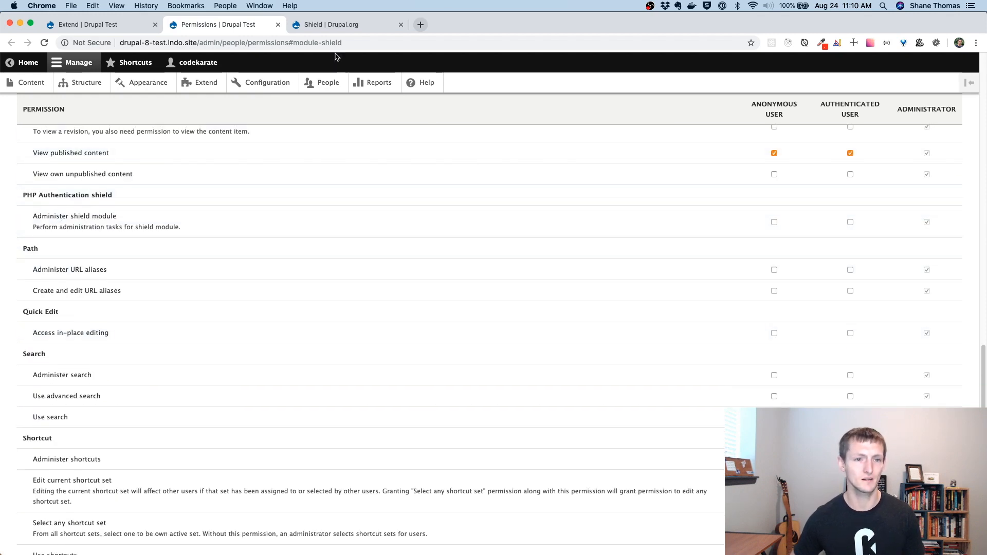
pyautogui.click(278, 24)
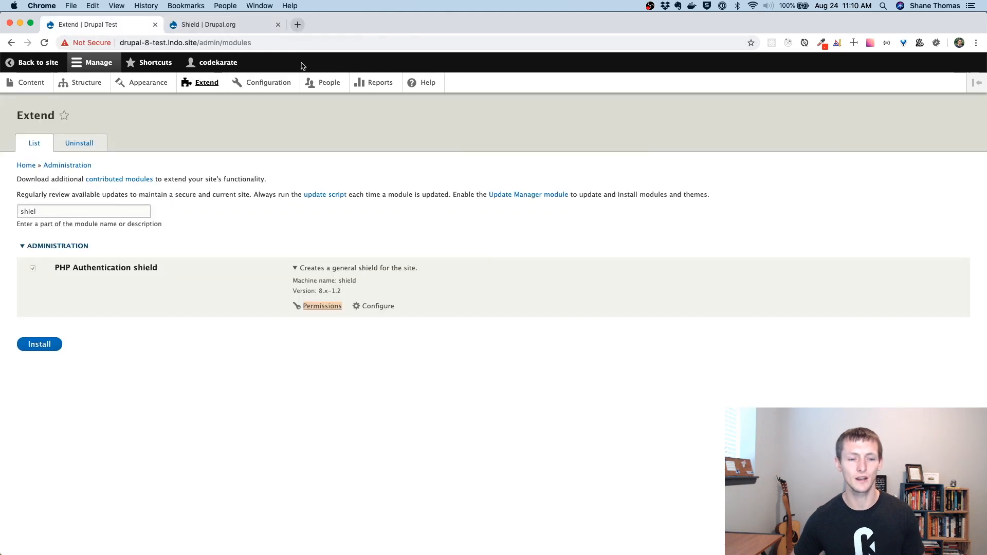
# Step: Open the Shield configuration page in a new tab and switch to it
pyautogui.rightClick(378, 308)
pyautogui.click(403, 313)
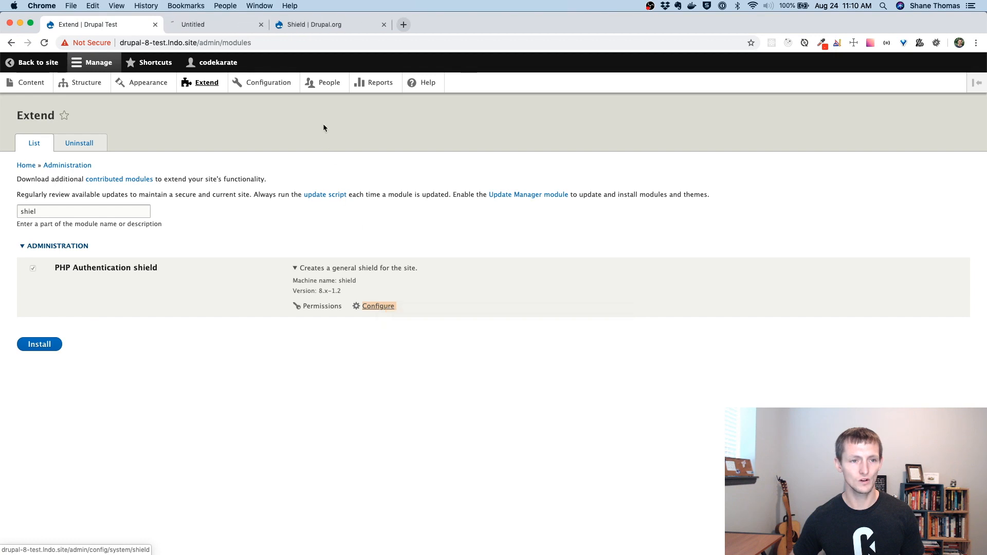
pyautogui.click(236, 25)
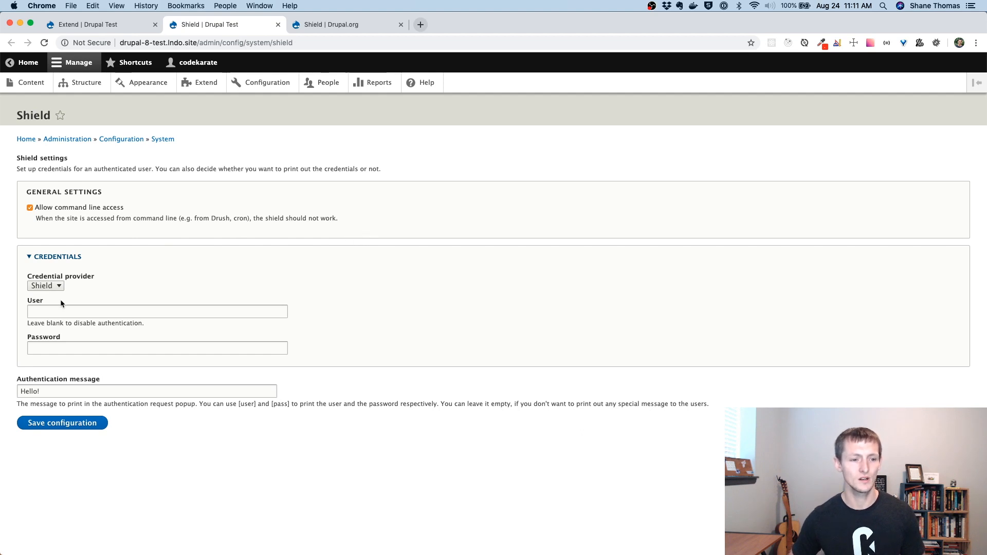
# Step: Enter 'test' as the Shield user name, then fill in the test password
pyautogui.click(91, 310)
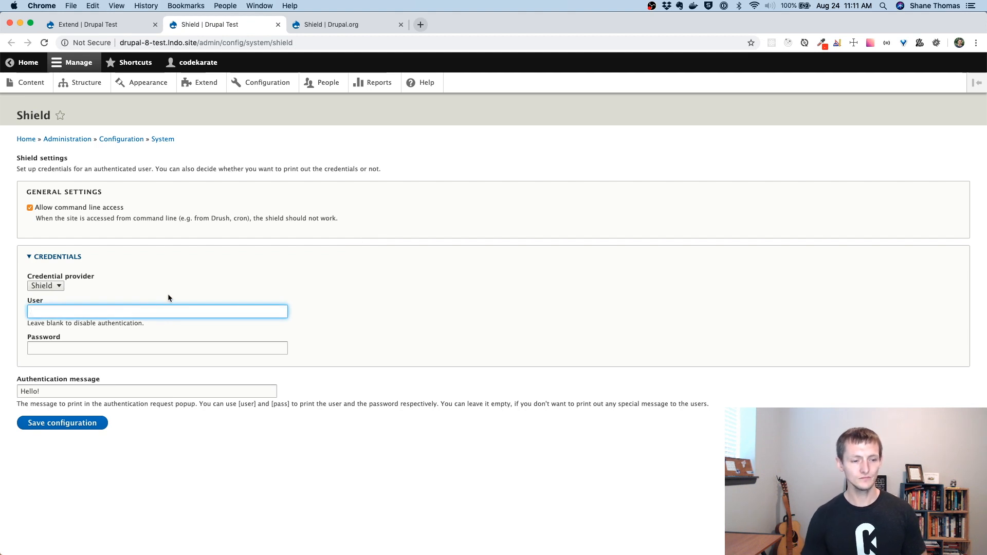
pyautogui.write('test')
pyautogui.press('Tab')
pyautogui.write('test')
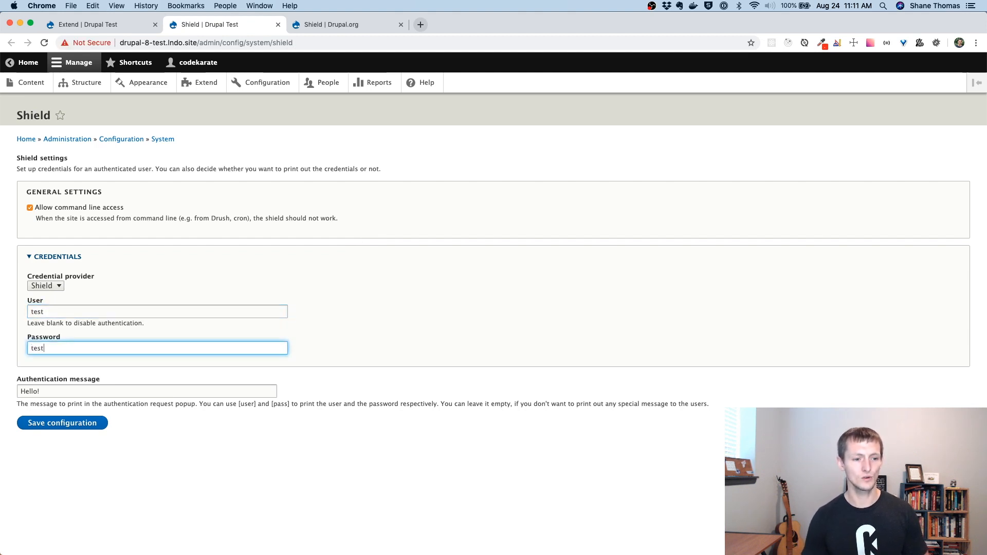
pyautogui.click(284, 310)
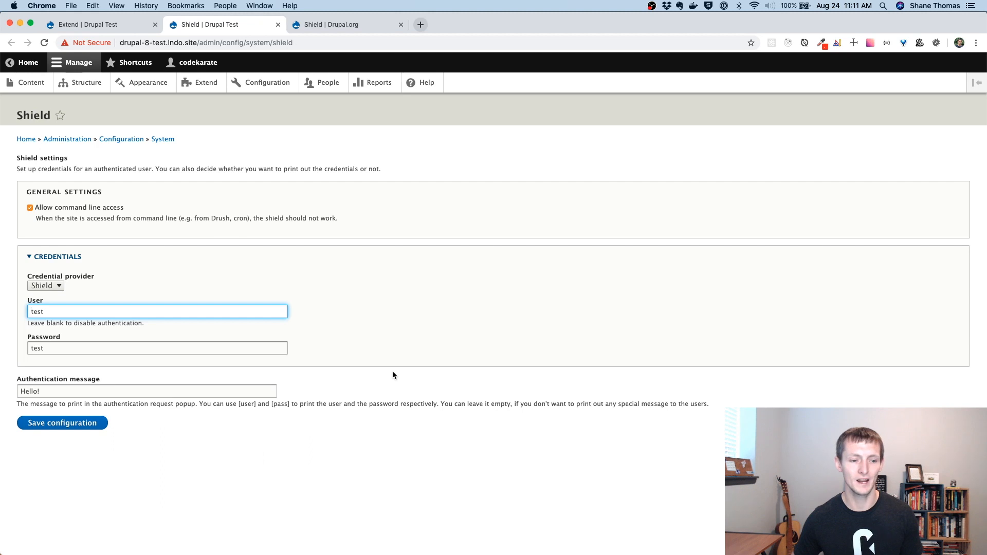
# Step: Change the authentication message to 'Welcome to Code Karate, enter the Username and Password' and save
pyautogui.moveTo(113, 392); pyautogui.dragTo(11, 386)
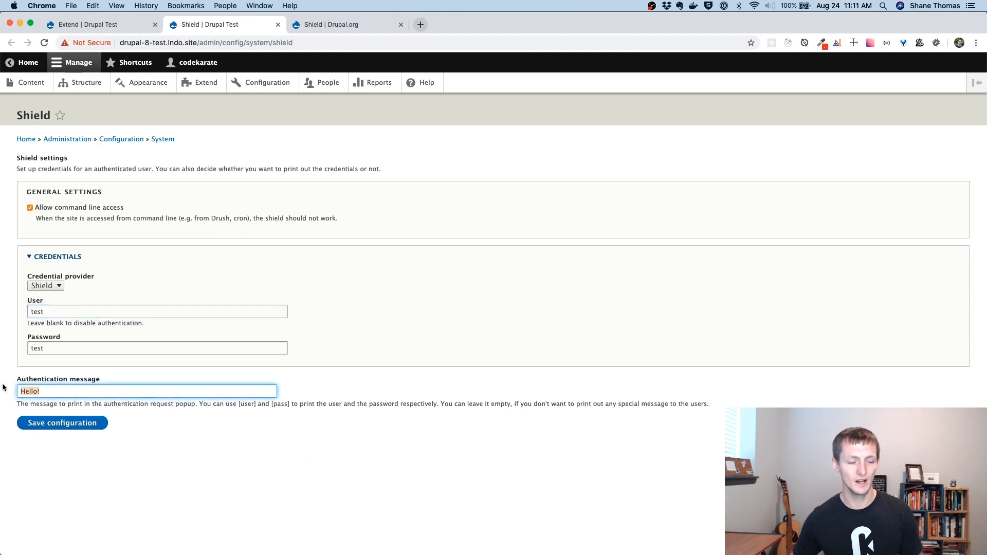
pyautogui.write('Welcome to Cod')
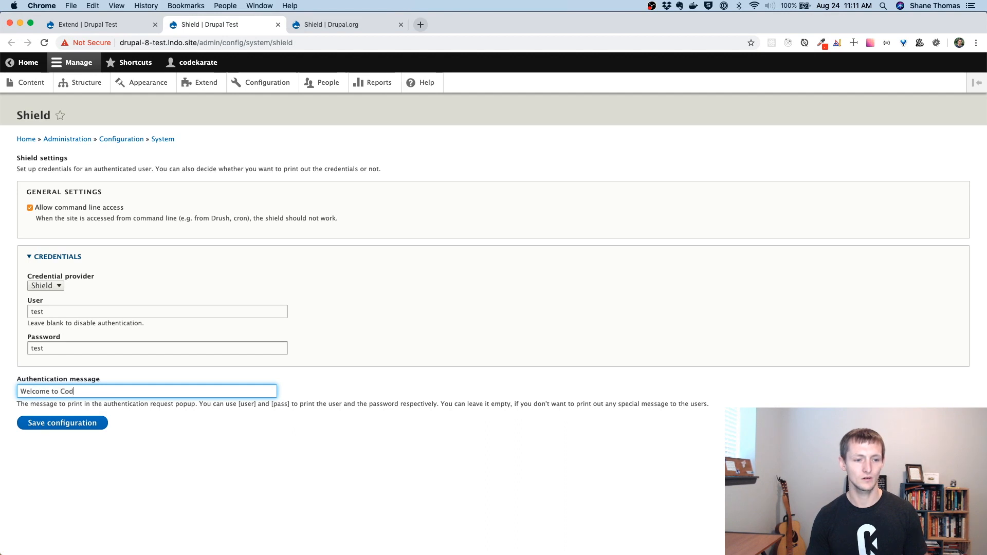
pyautogui.write('e Karate, enter your Username and ')
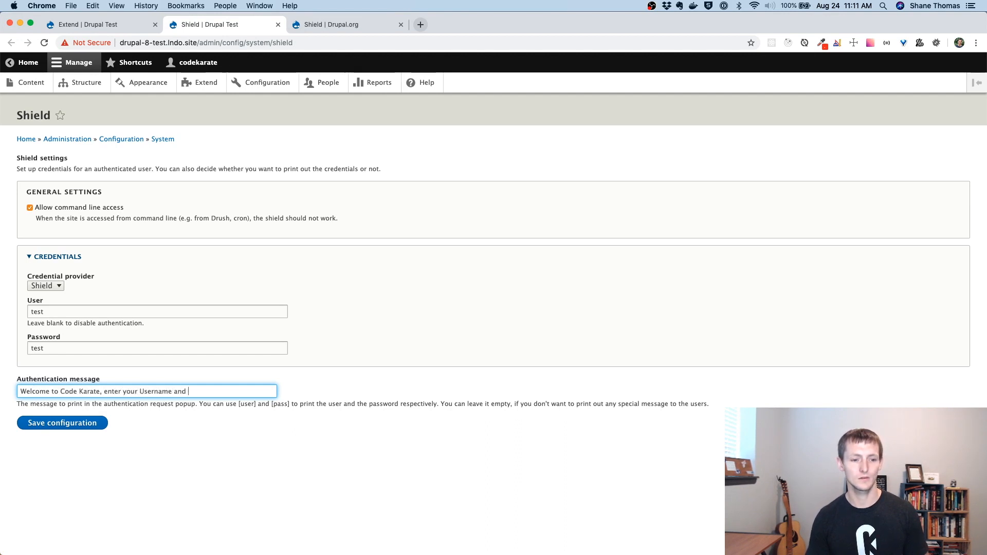
pyautogui.write('Password')
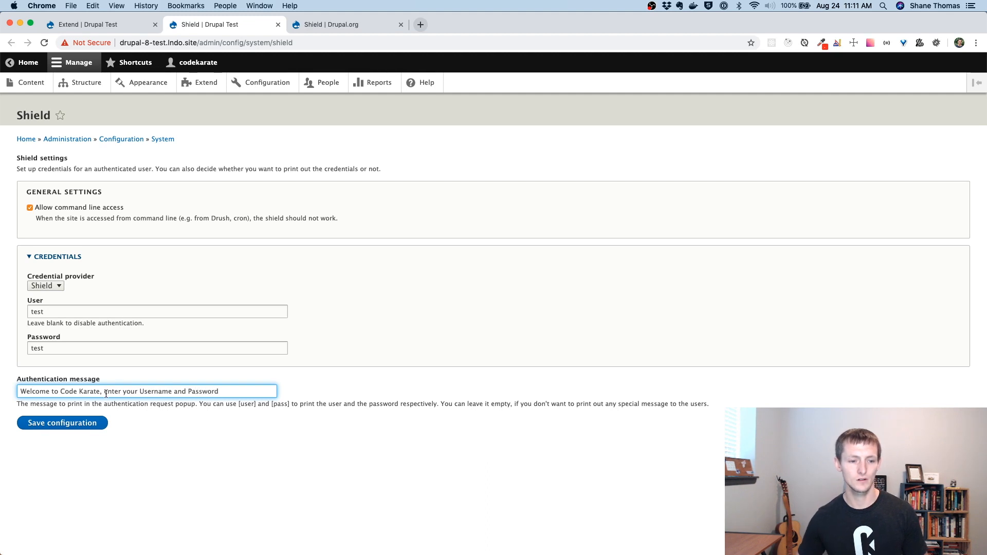
pyautogui.doubleClick(128, 394)
pyautogui.write('the')
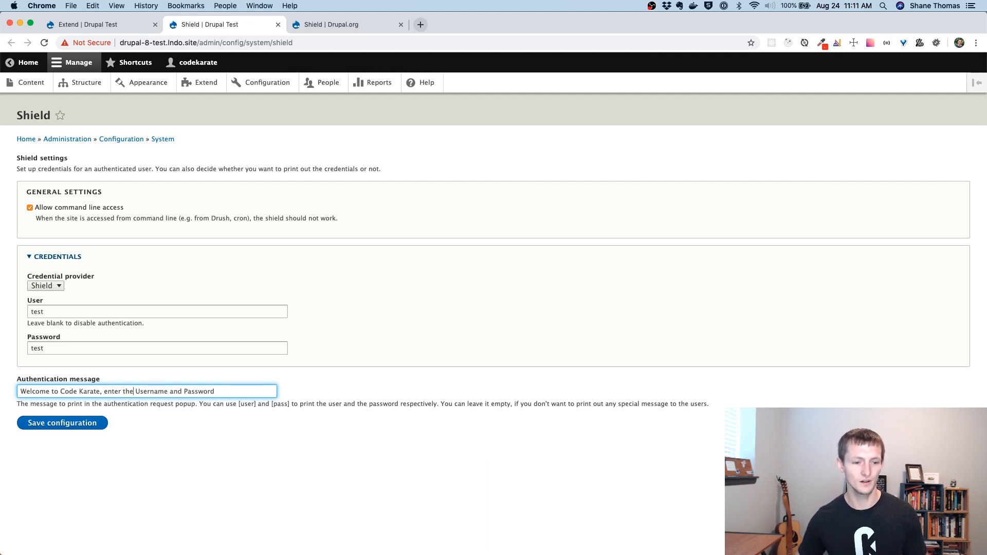
pyautogui.click(77, 423)
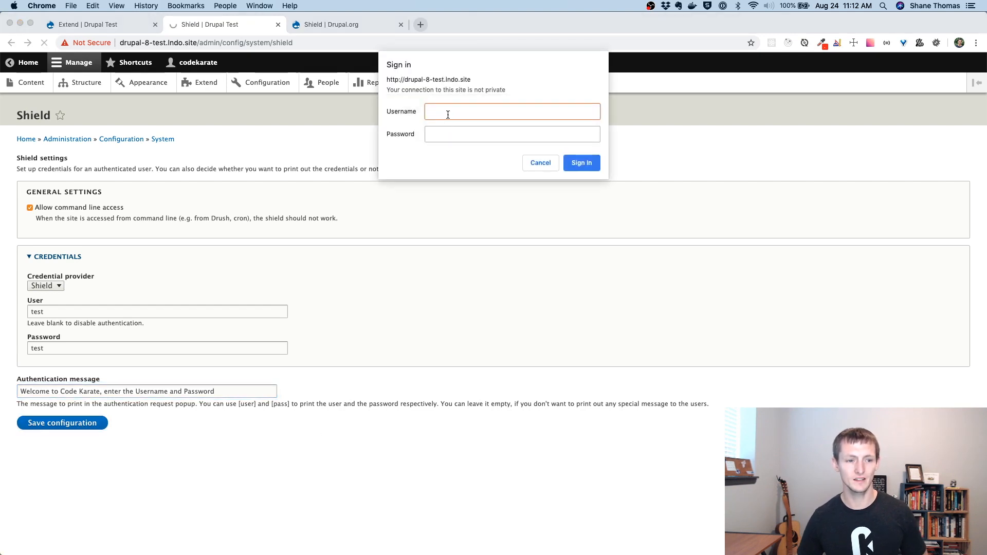
# Step: Sign in at the Shield prompt with the test credentials, decline saving the password, and go Home
pyautogui.write('test')
pyautogui.press('Tab')
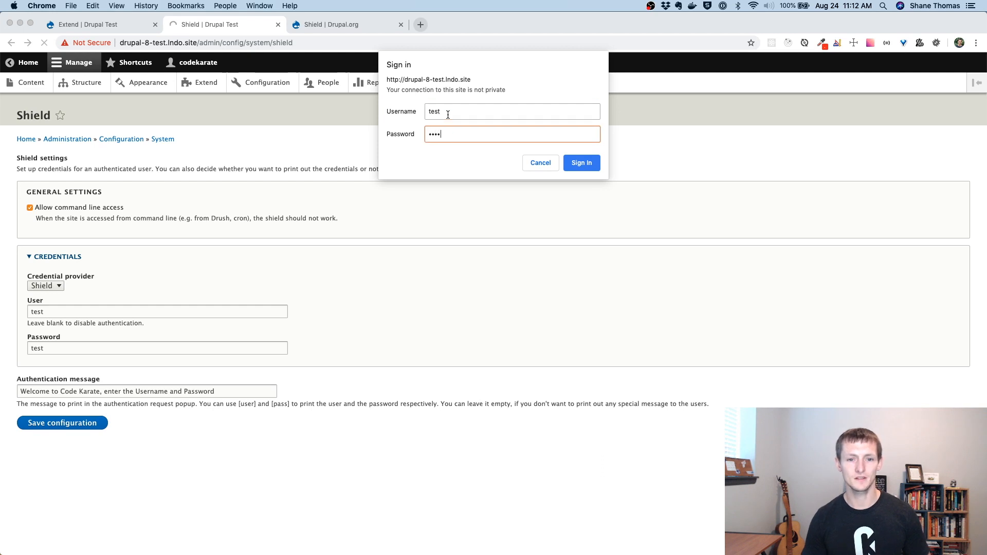
pyautogui.click(584, 160)
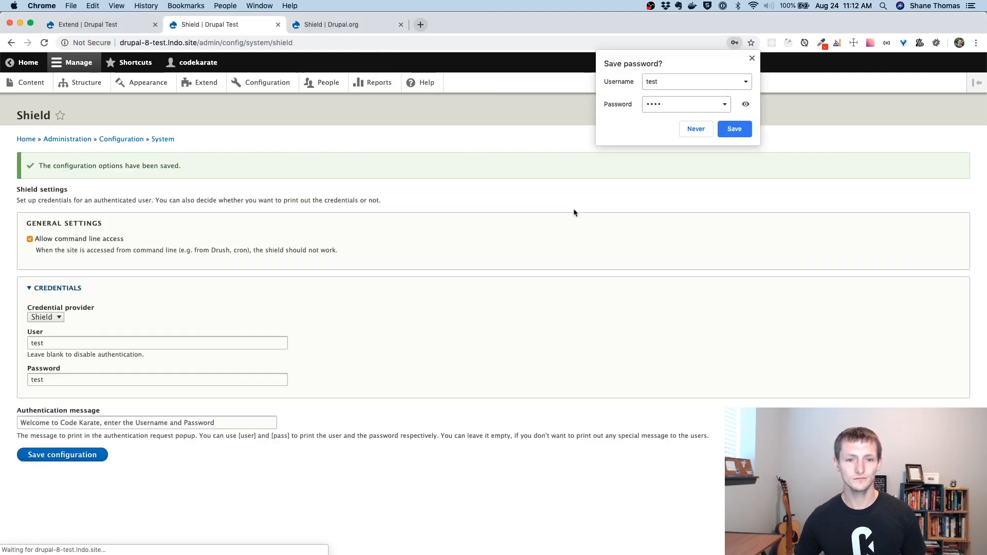
pyautogui.click(696, 129)
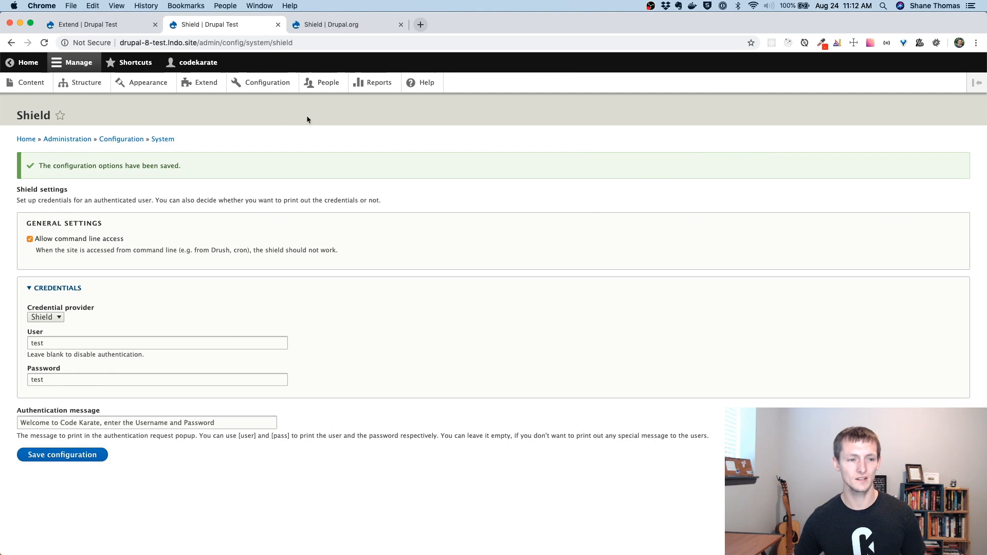
pyautogui.click(26, 139)
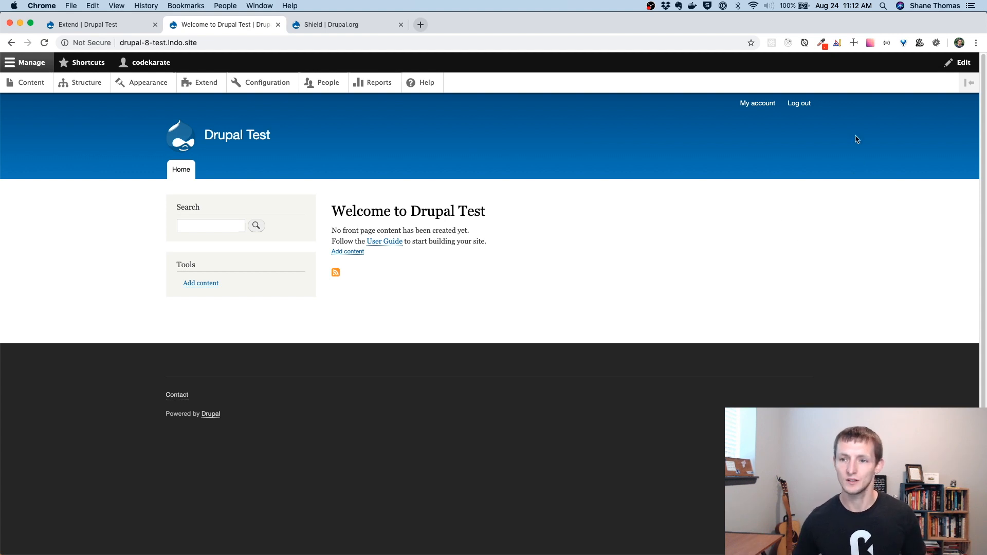
# Step: Open an incognito window and load the copied site URL in it
pyautogui.click(976, 43)
pyautogui.click(914, 106)
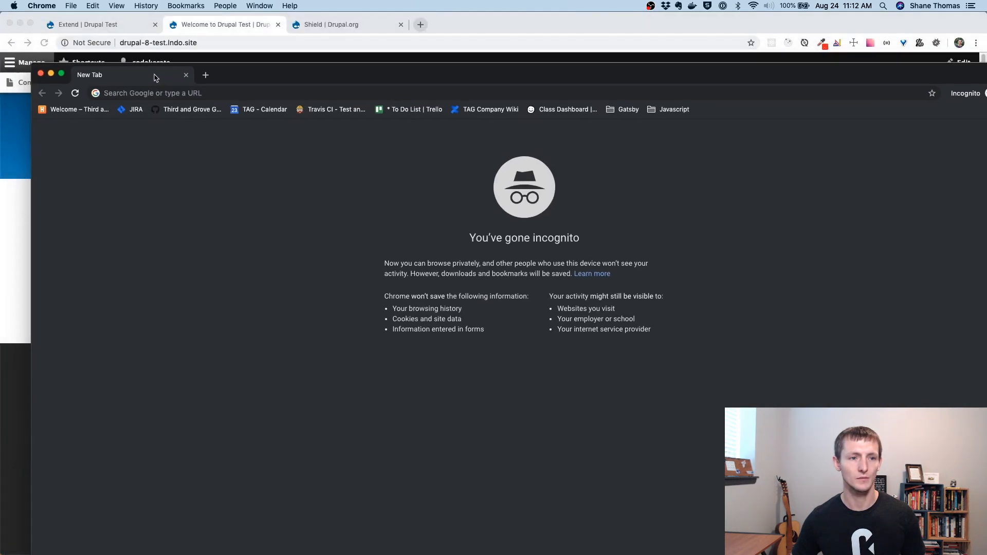
pyautogui.click(183, 46)
pyautogui.press('super+c')
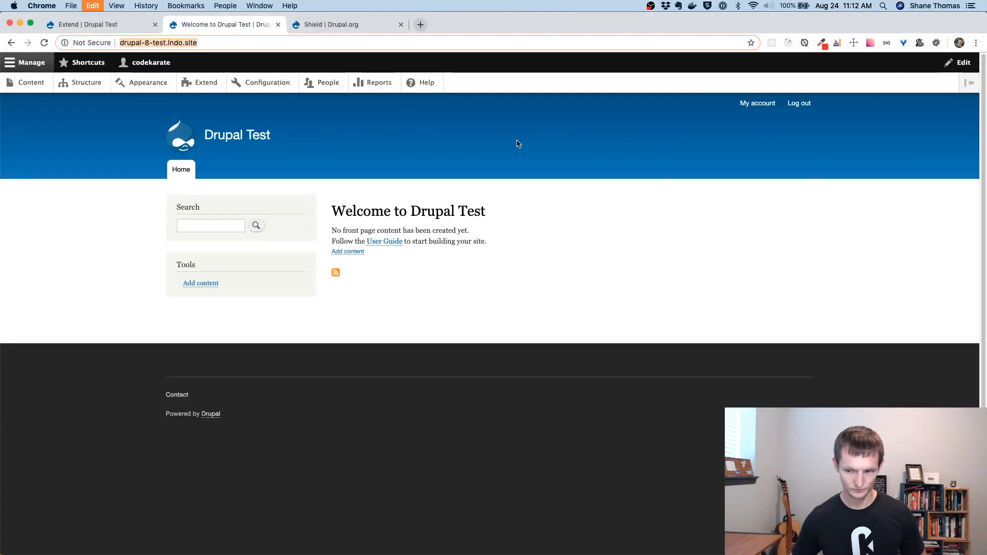
pyautogui.press('super+grave')
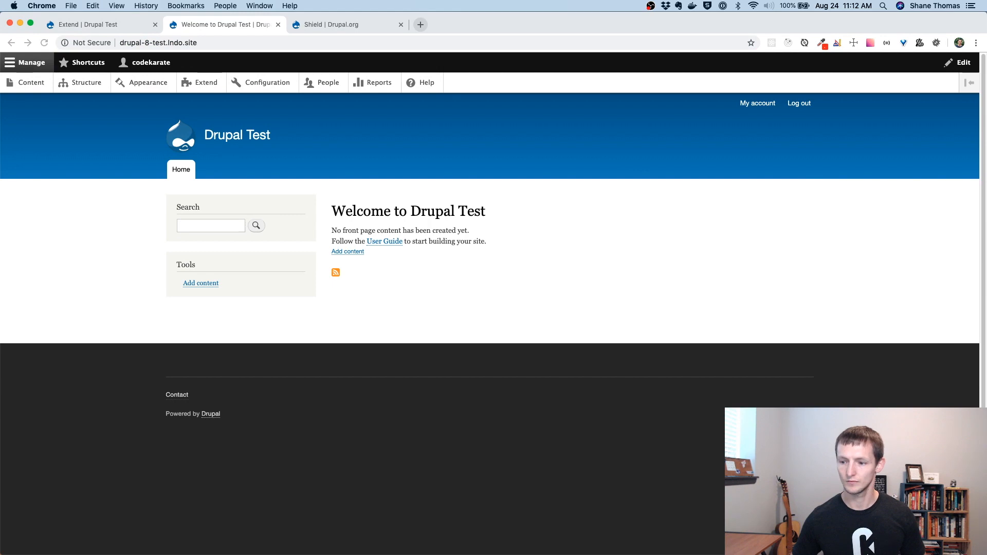
pyautogui.press('super+grave')
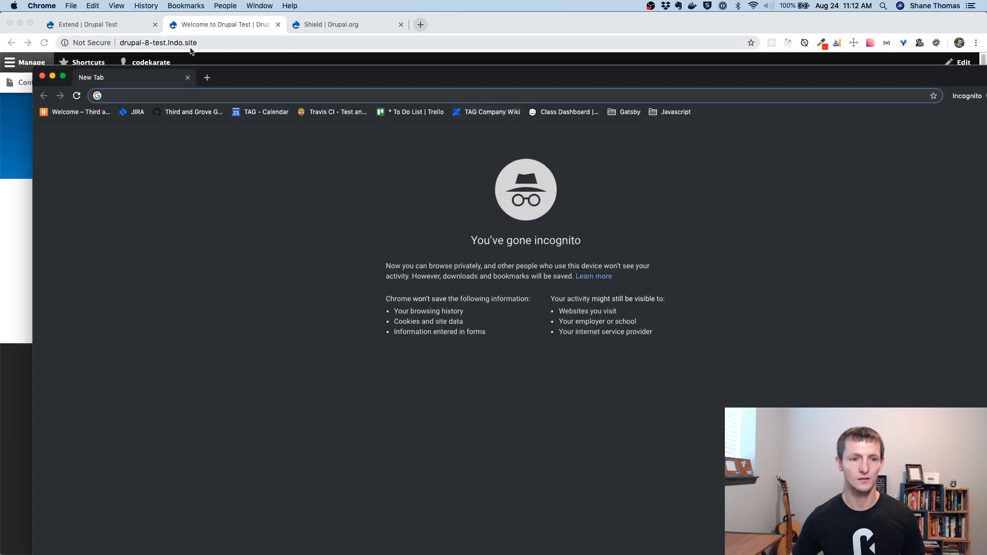
pyautogui.moveTo(266, 76); pyautogui.dragTo(234, 23)
pyautogui.press('super+v')
pyautogui.press('Return')
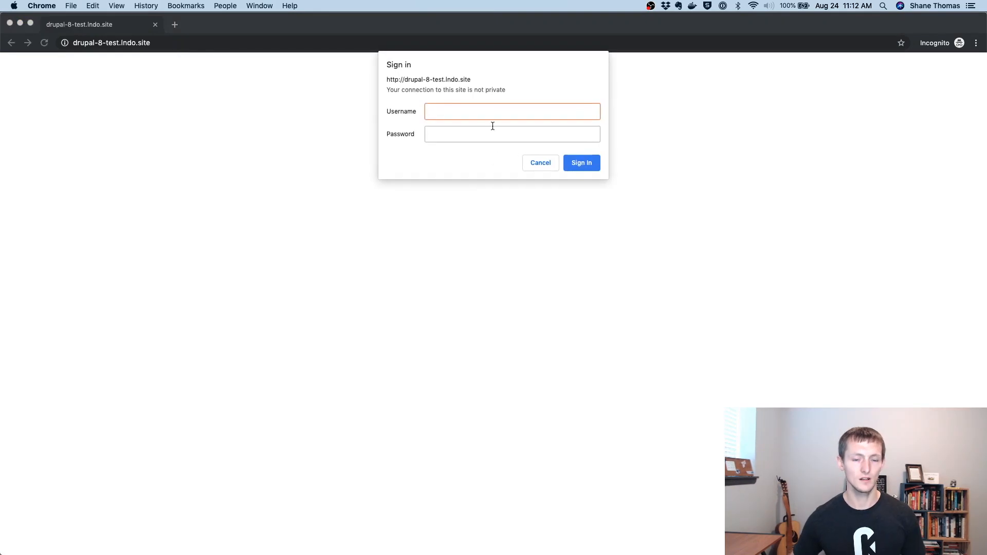
# Step: Sign in at the Shield prompt with the test credentials, then close the incognito window
pyautogui.write('test')
pyautogui.press('Tab')
pyautogui.write('••')
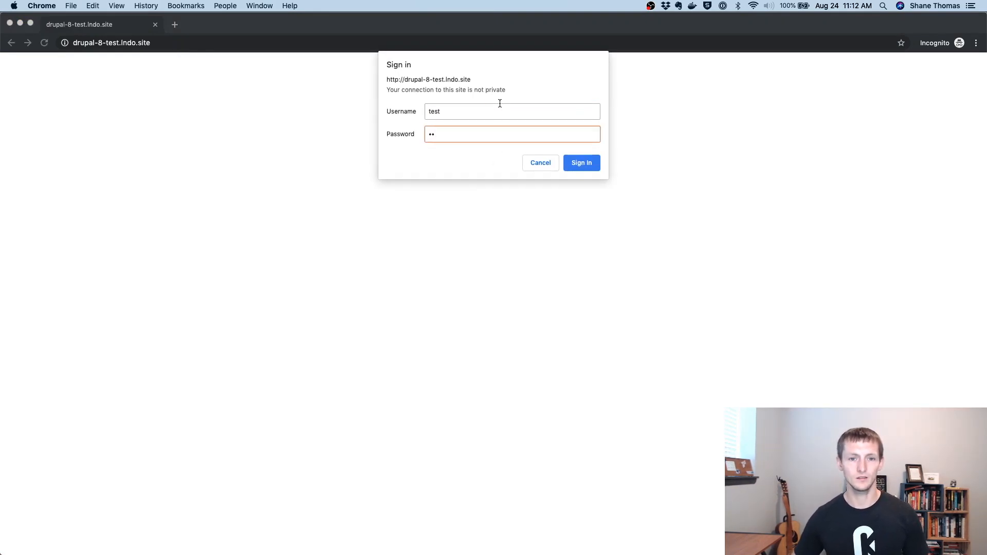
pyautogui.write('•')
pyautogui.click(589, 168)
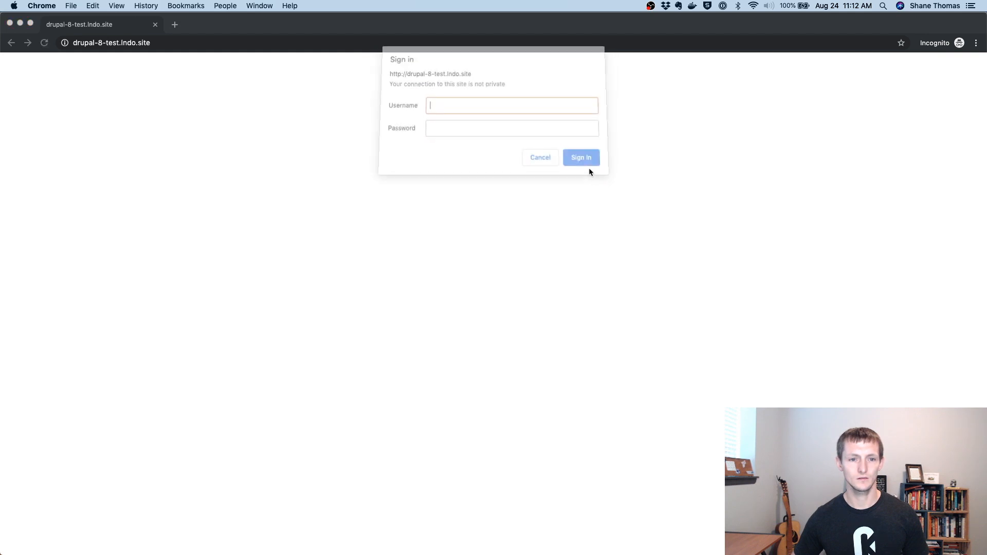
pyautogui.write('test')
pyautogui.press('Tab')
pyautogui.write('••••')
pyautogui.click(585, 165)
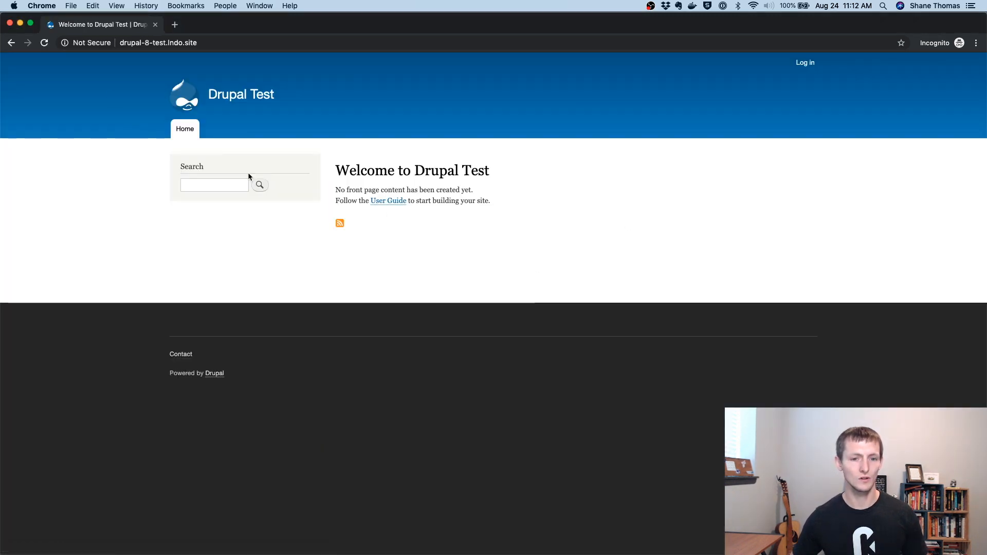
pyautogui.click(156, 25)
# Step: Return to the Drupal Test site and open the Shield settings under Configuration
pyautogui.click(329, 25)
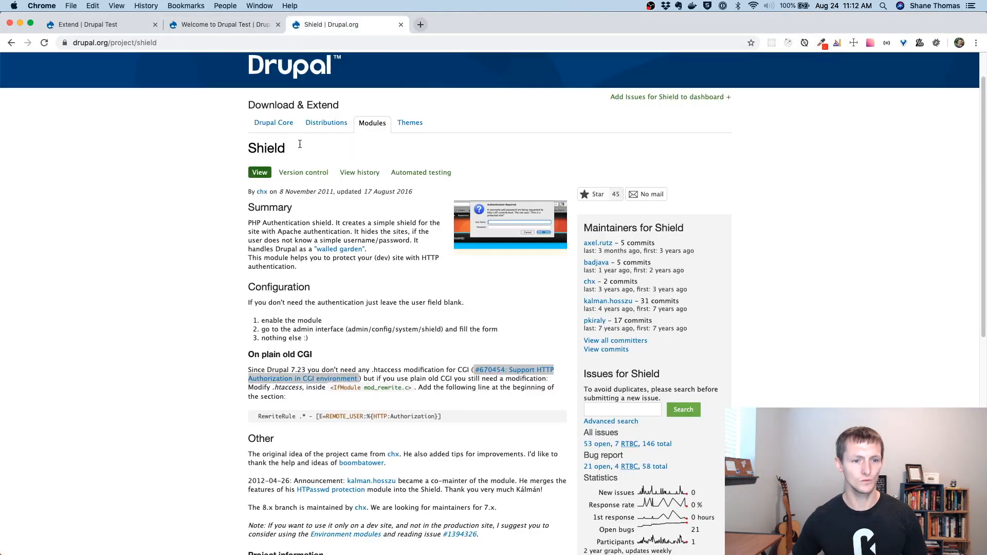
pyautogui.click(231, 28)
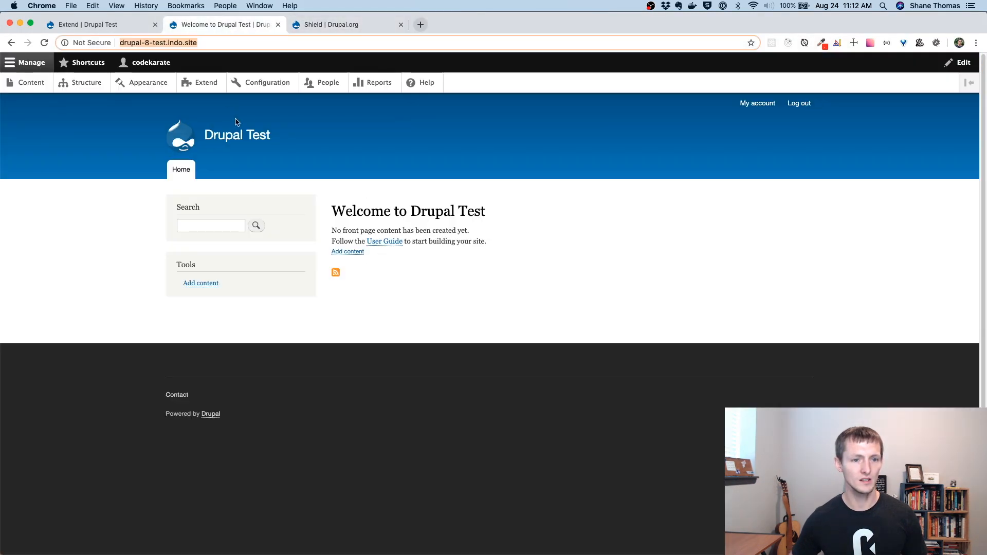
pyautogui.rightClick(246, 83)
pyautogui.click(247, 84)
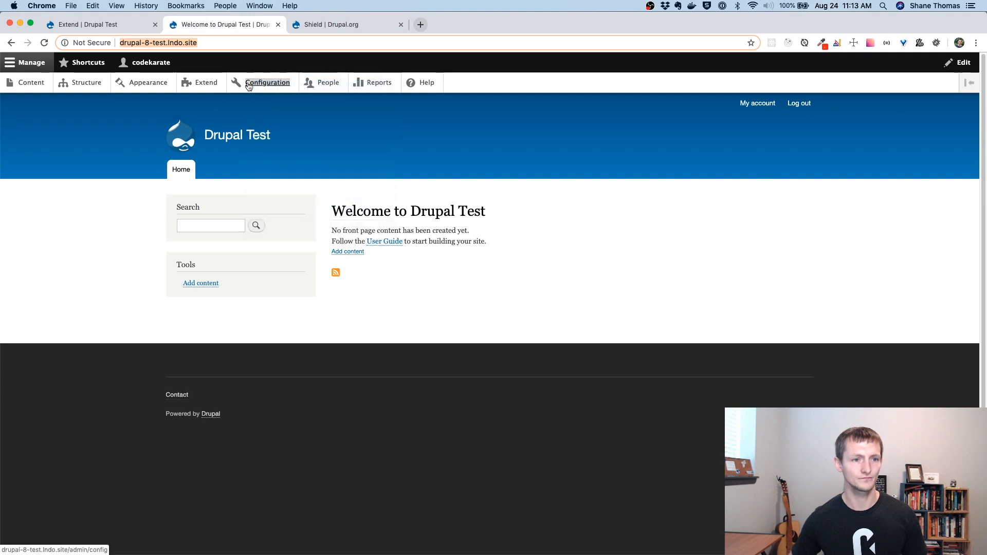
pyautogui.click(252, 86)
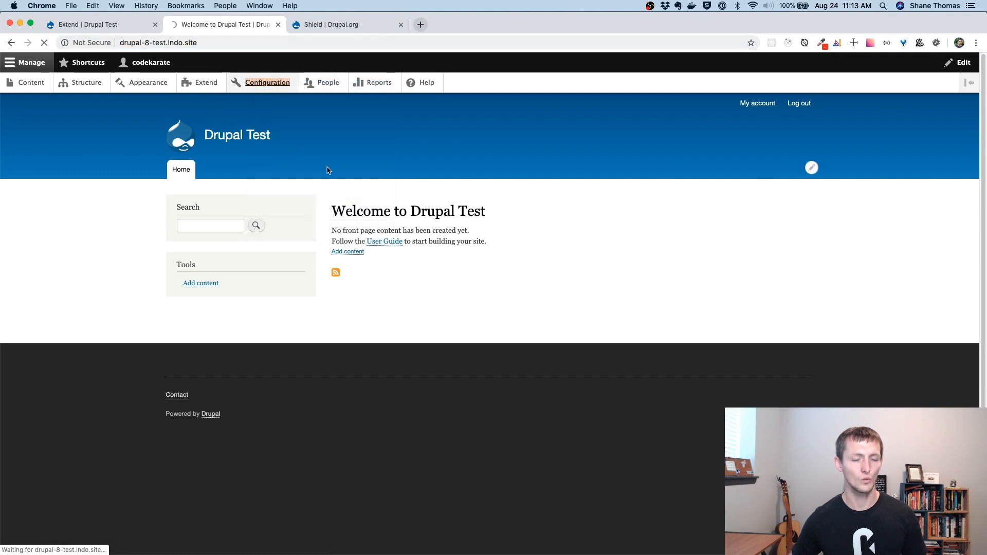
pyautogui.scroll(-3, 462, 290)
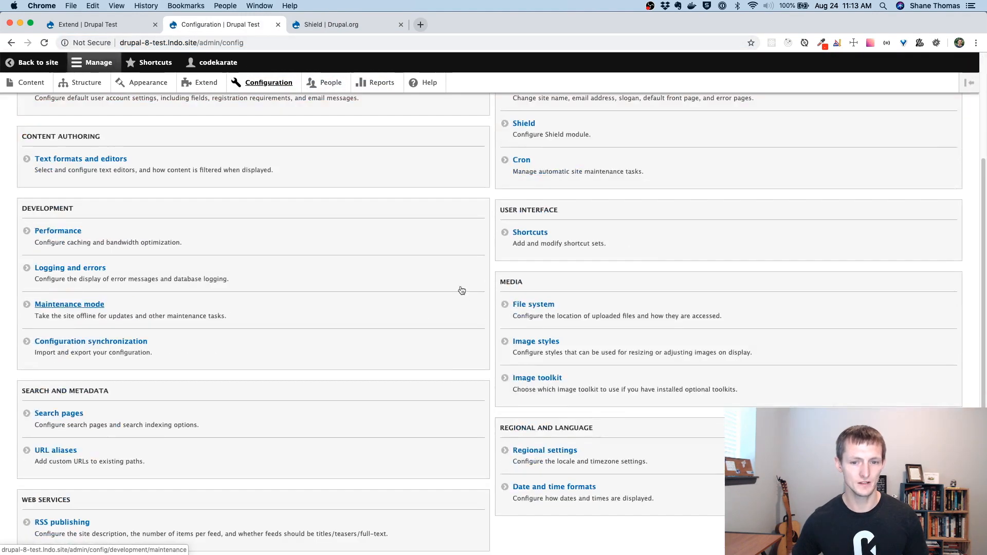
pyautogui.click(525, 125)
# Step: Select the authentication message and the site URL, then start a new incognito window
pyautogui.moveTo(217, 392); pyautogui.dragTo(15, 394)
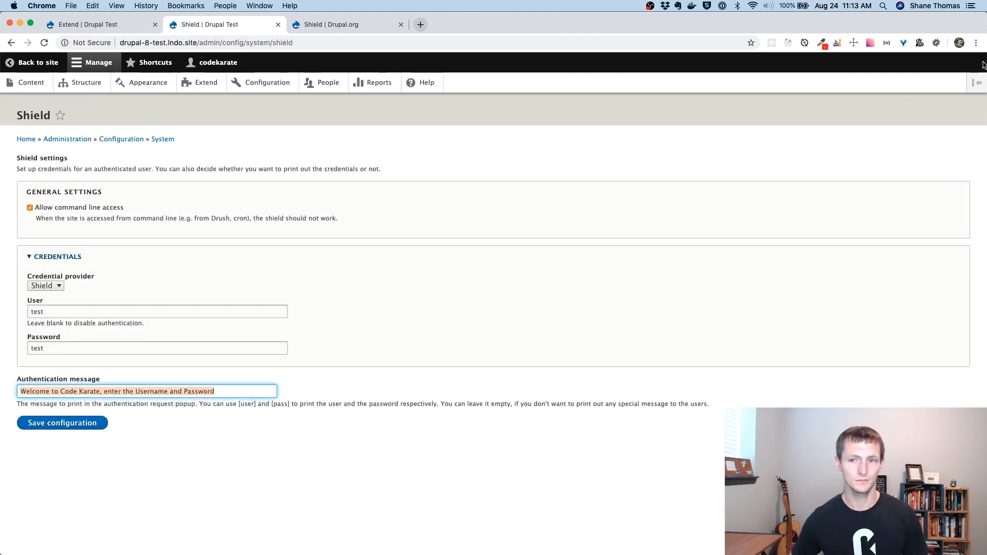
pyautogui.moveTo(198, 42); pyautogui.dragTo(99, 43)
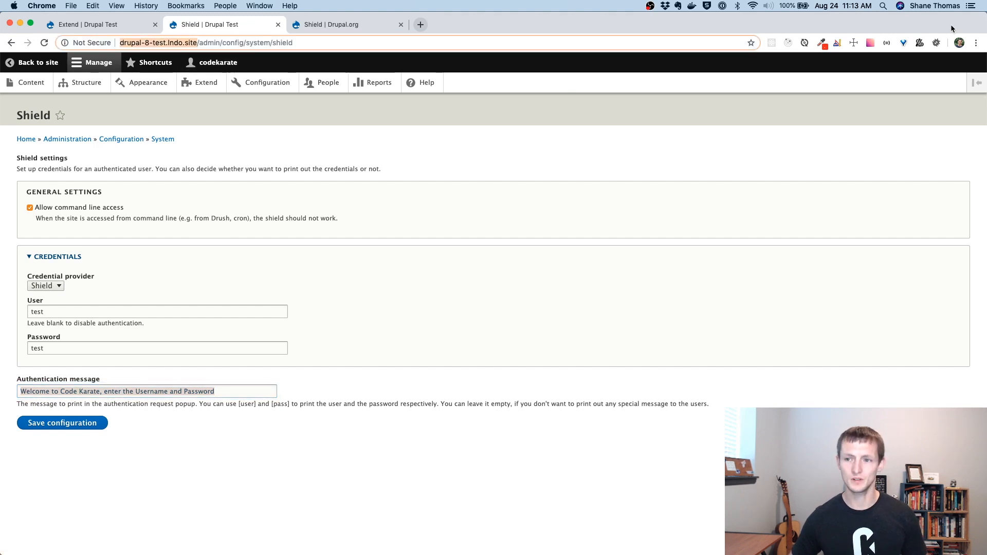
pyautogui.click(976, 43)
pyautogui.press('super+shift+n')
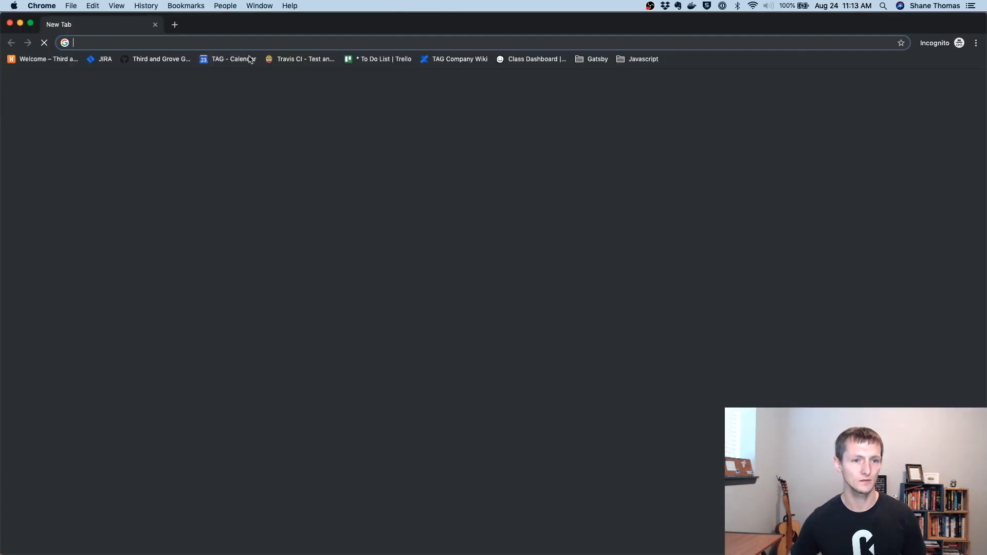
# Step: Load the site in incognito, cancel the sign-in to get HTTP ERROR 401, and close it
pyautogui.press('super+v')
pyautogui.press('Return')
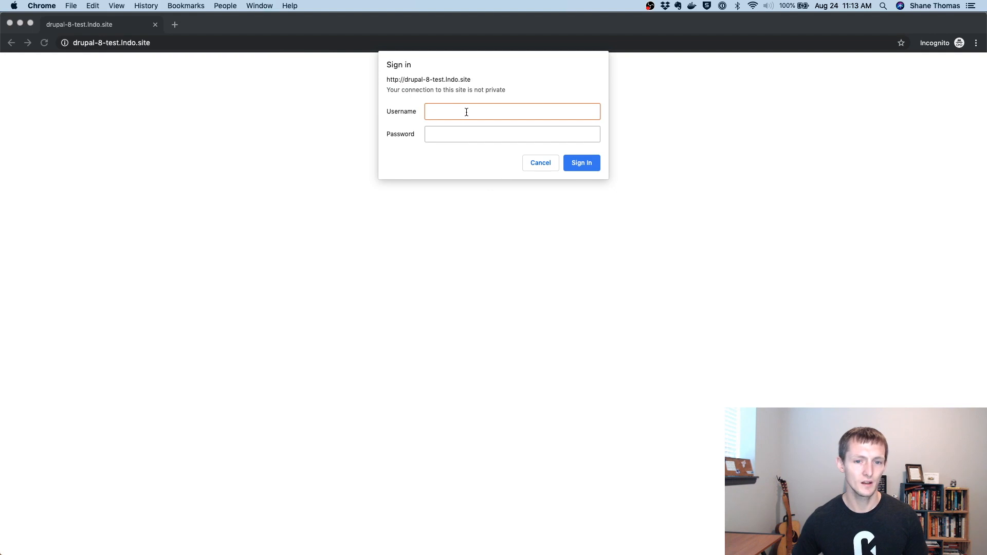
pyautogui.click(536, 159)
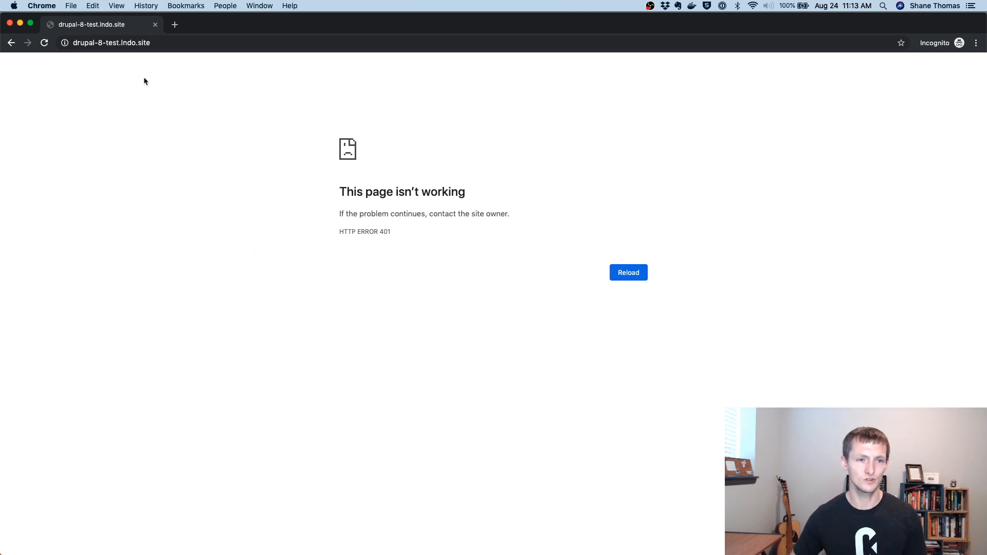
pyautogui.click(155, 24)
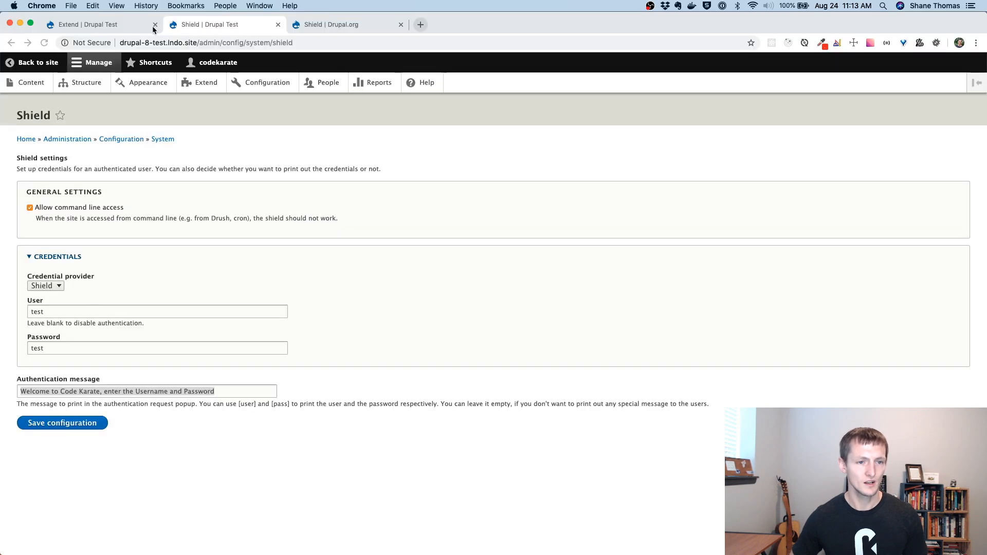